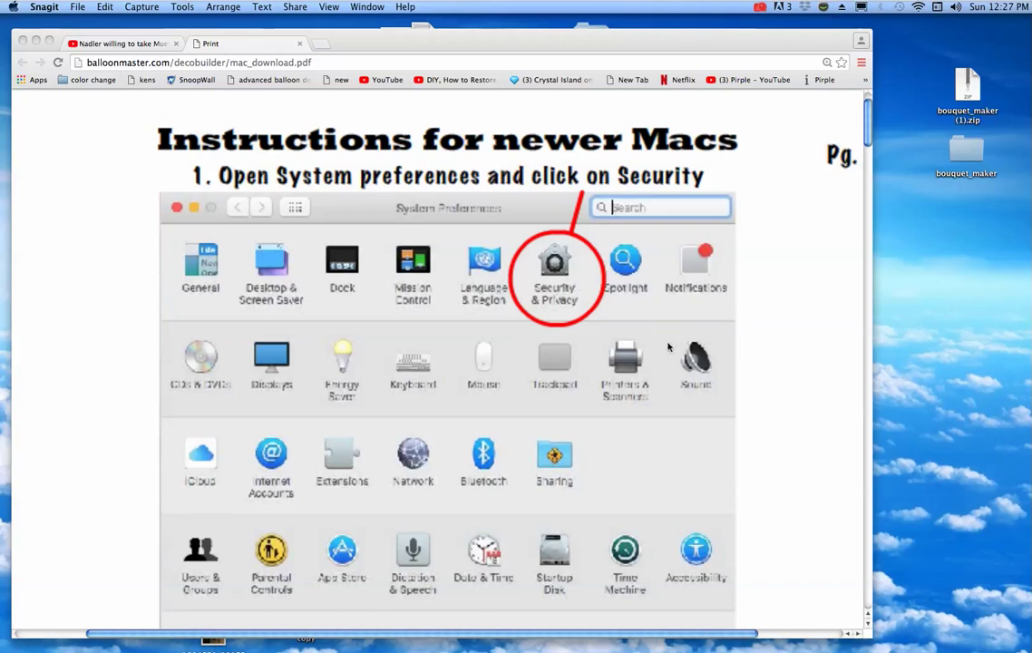
- Scroll through the balloonmaster download instructions PDF to read steps 3 onward
scroll(613, 358, "up", 1)
scroll(613, 359, "up", 1)
scroll(612, 358, "down", 6)
scroll(613, 358, "down", 8)
scroll(611, 348, "down", 1)
scroll(402, 338, "down", 2)
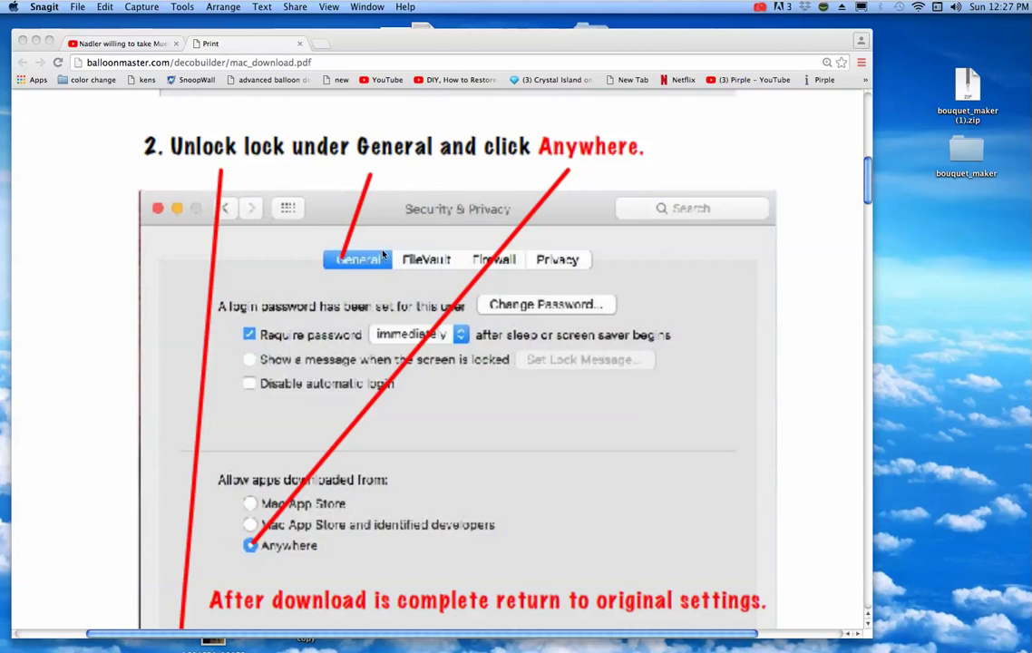
scroll(384, 252, "down", 1)
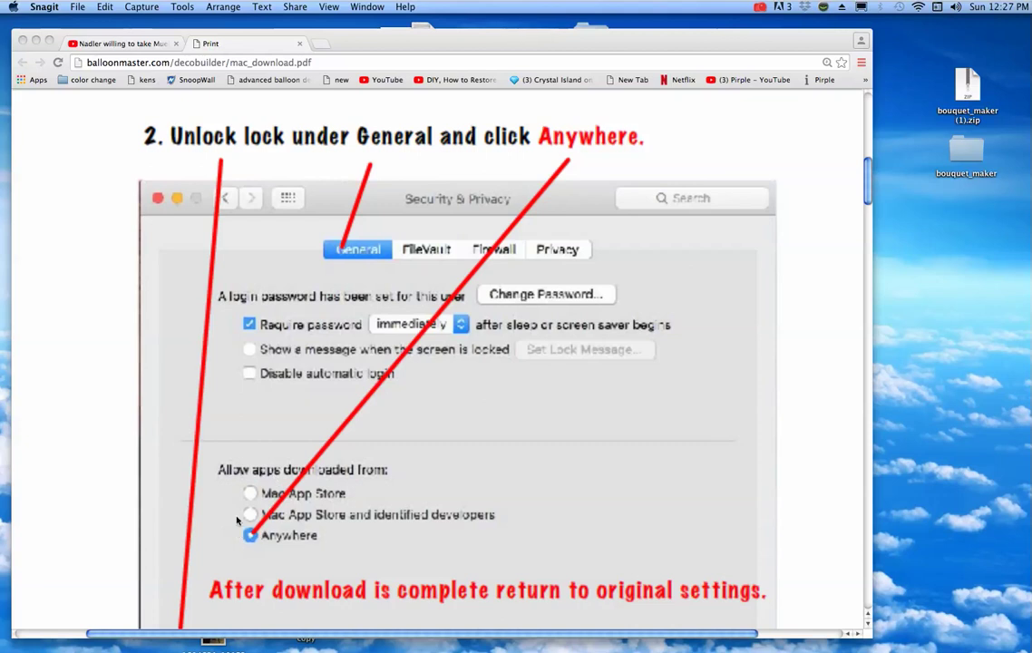
scroll(240, 535, "down", 5)
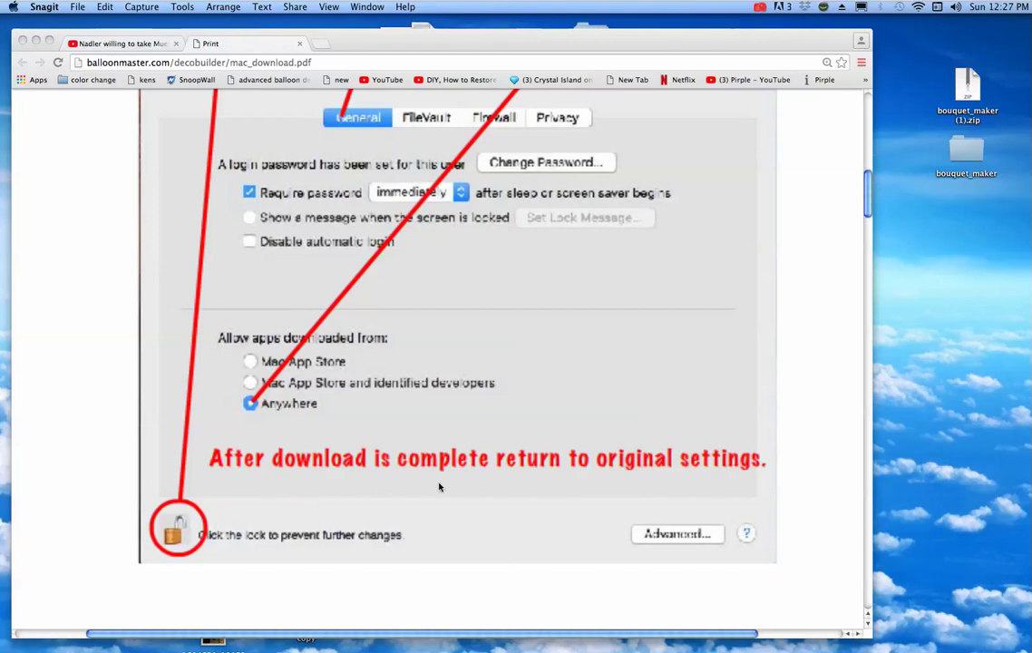
scroll(374, 485, "up", 3)
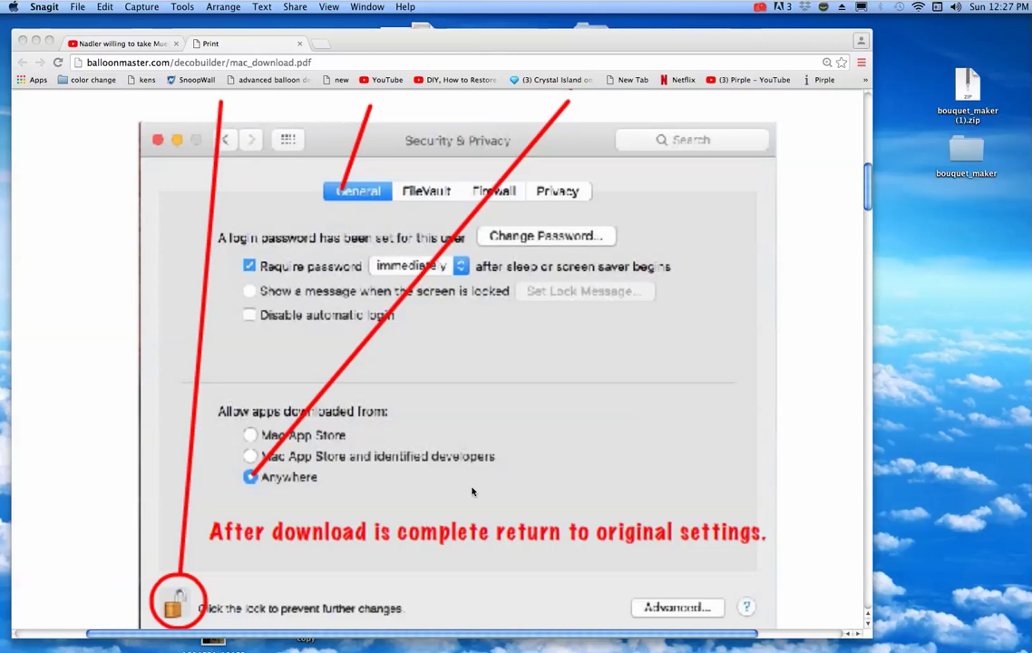
scroll(471, 492, "down", 2)
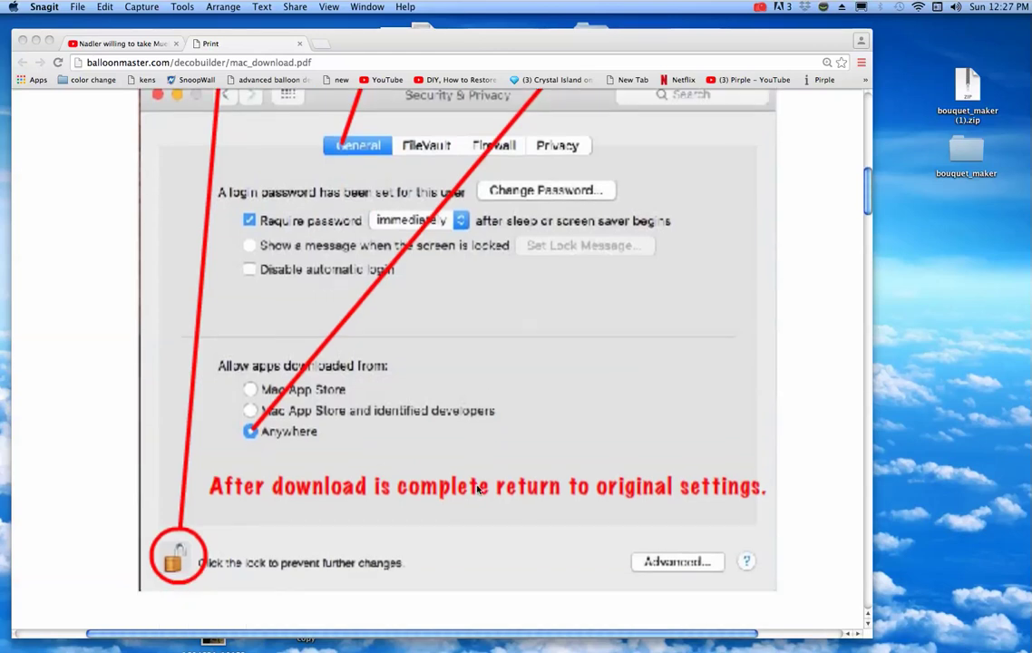
scroll(478, 488, "down", 1)
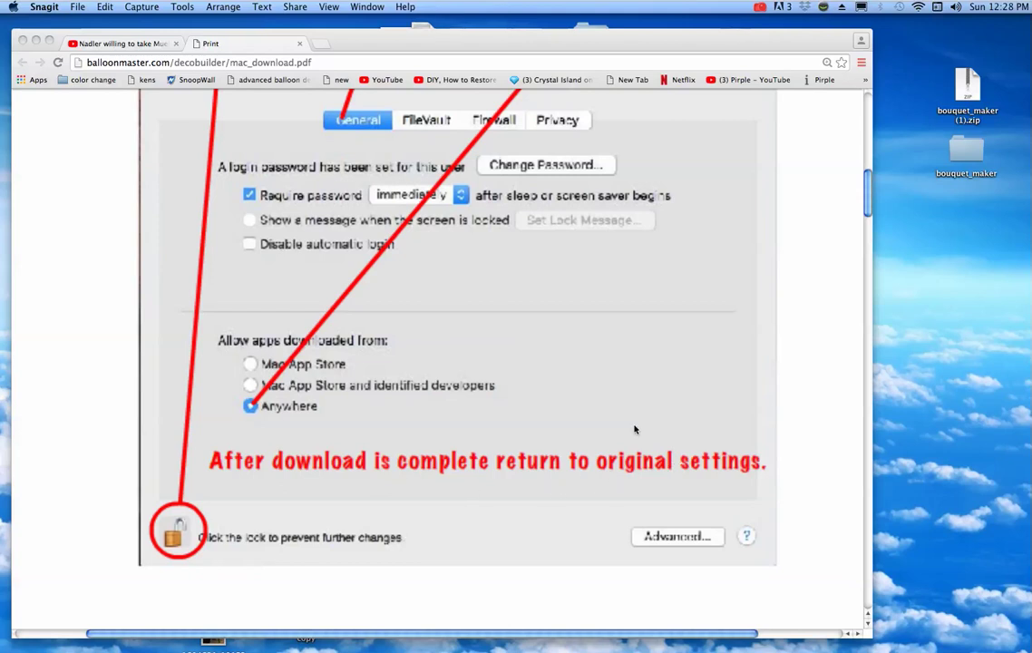
scroll(635, 429, "up", 5)
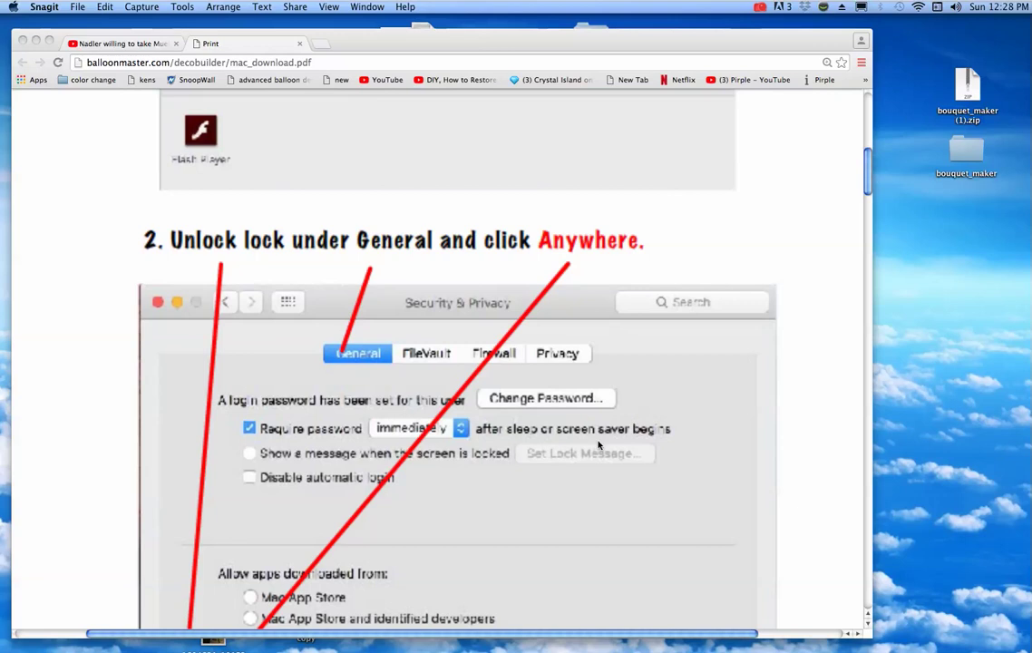
scroll(584, 441, "down", 5)
scroll(575, 439, "down", 2)
scroll(543, 432, "down", 3)
scroll(544, 432, "down", 5)
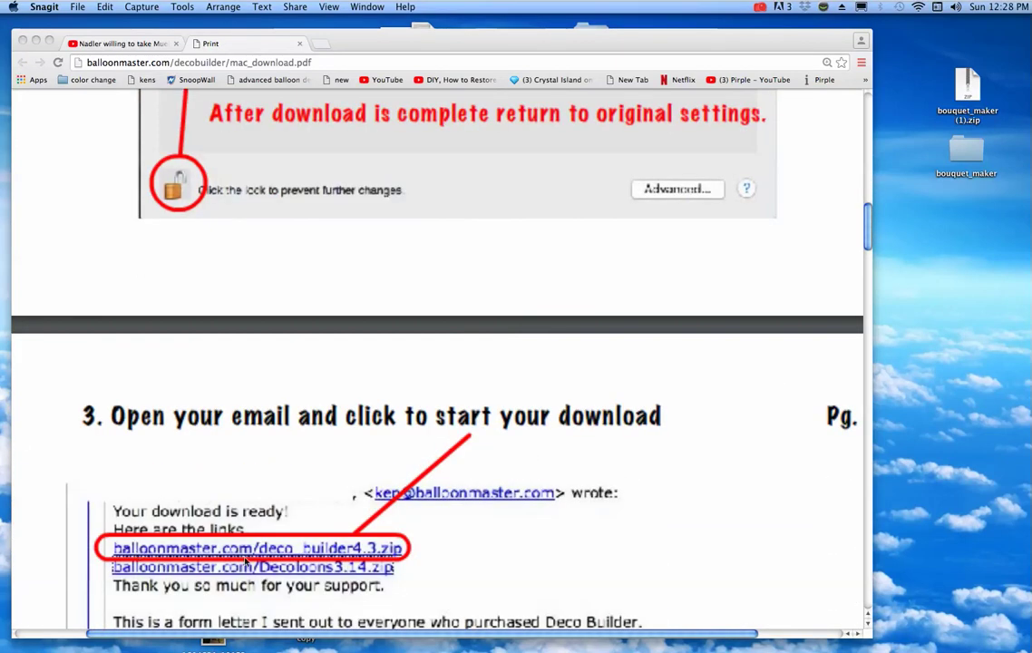
scroll(349, 548, "down", 10)
scroll(356, 502, "down", 7)
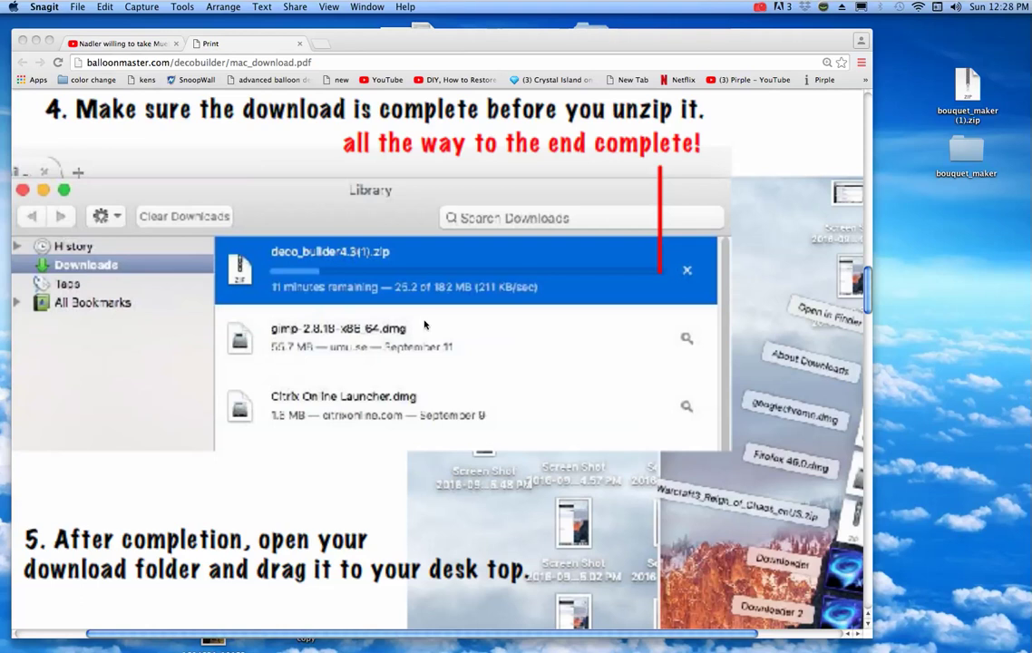
scroll(414, 331, "down", 20)
scroll(414, 332, "down", 5)
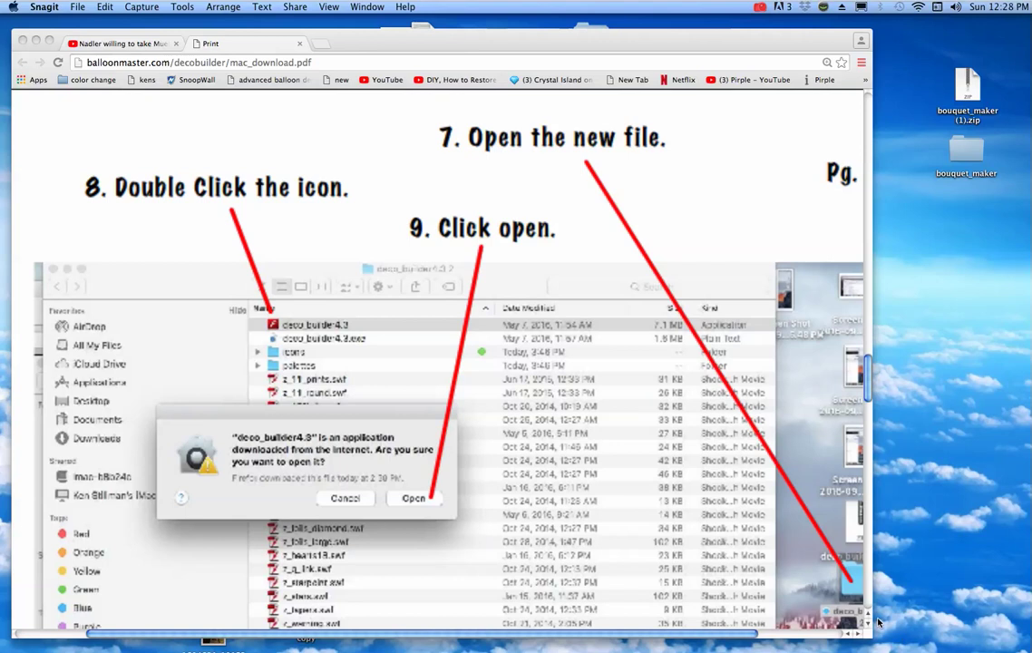
- Drag the Chrome window wider to the right and scroll to page 3, steps 8–10
left_click_drag(868, 640, 946, 638)
scroll(690, 461, "down", 6)
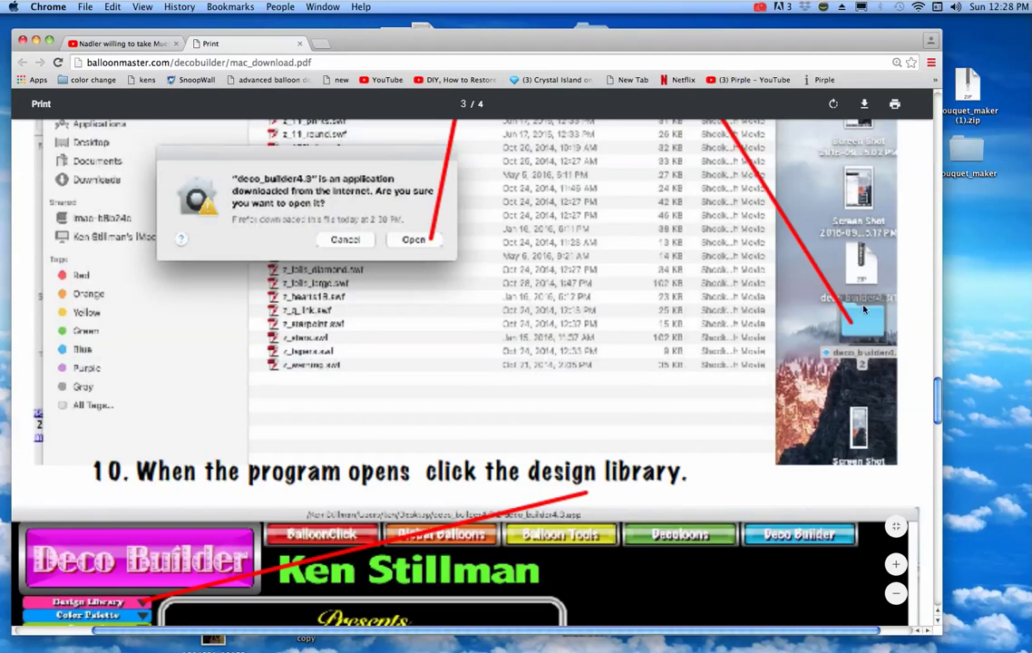
scroll(776, 327, "up", 5)
scroll(777, 318, "up", 1)
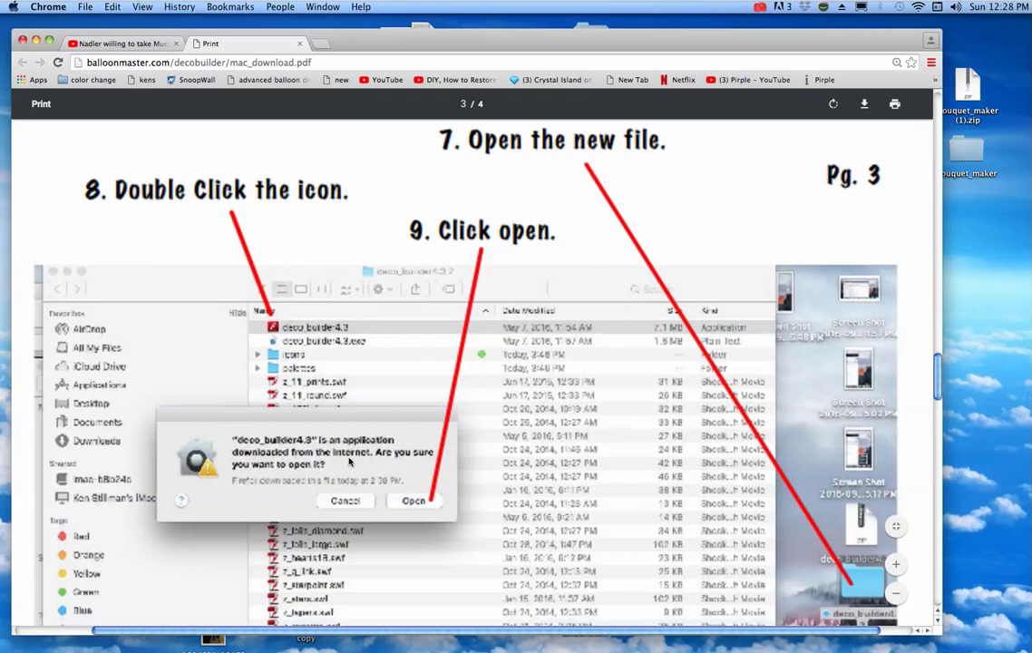
scroll(308, 410, "down", 2)
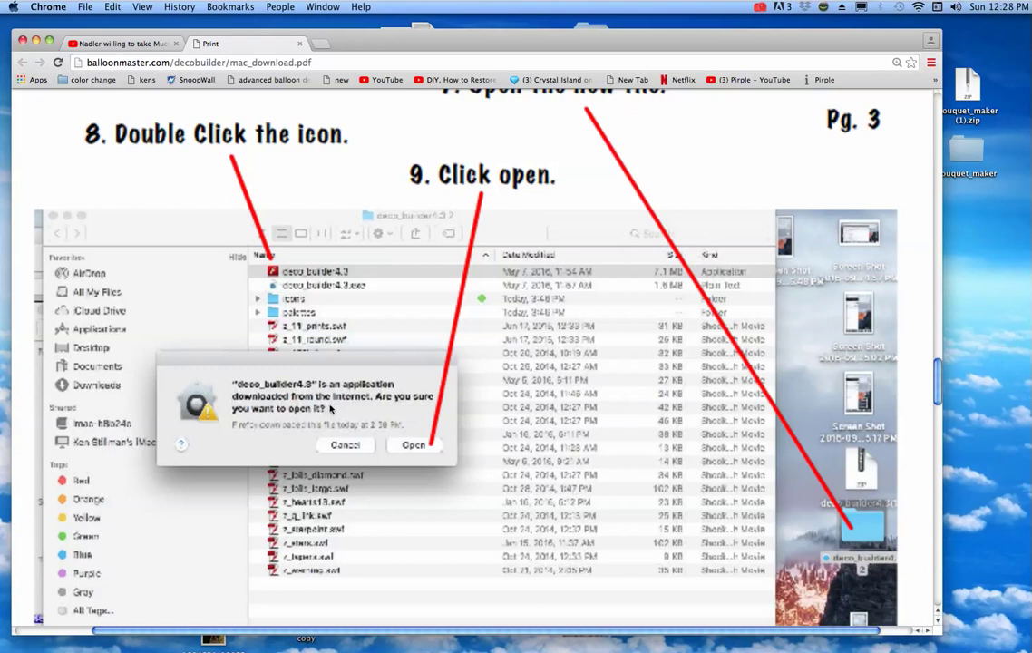
scroll(390, 438, "down", 1)
scroll(406, 443, "down", 8)
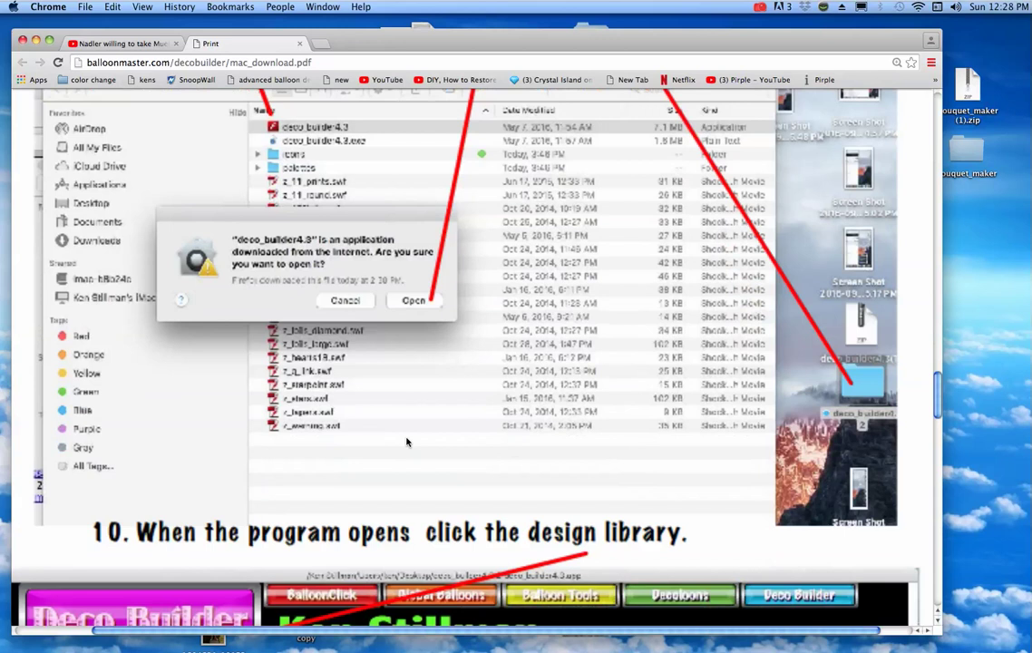
scroll(264, 428, "down", 5)
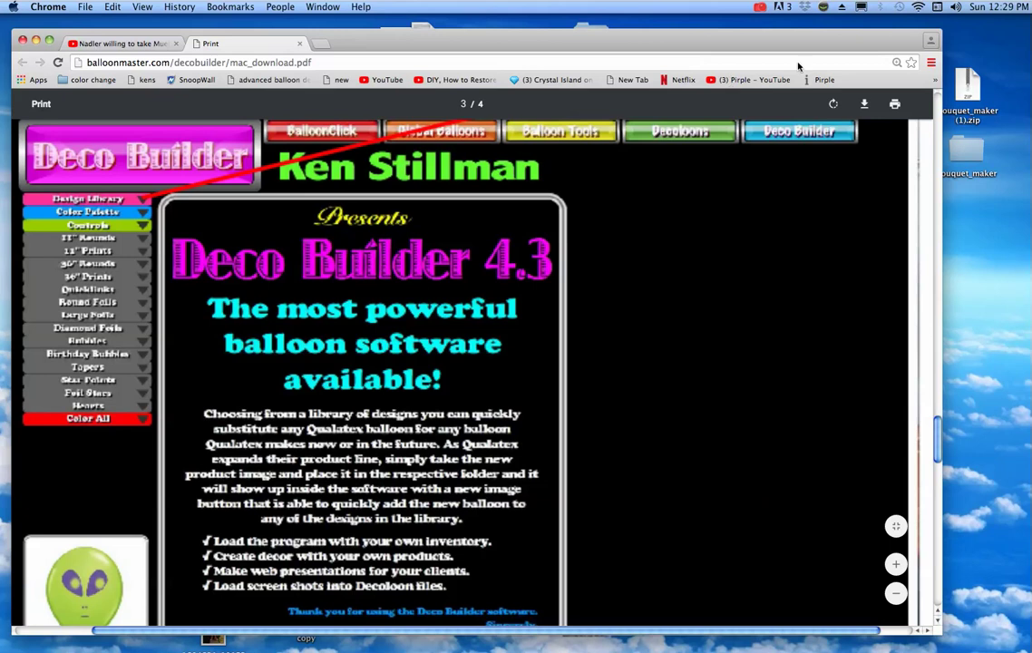
- Open the bouquet_maker folder from the desktop and shrink its preview to show more files
left_click(976, 228)
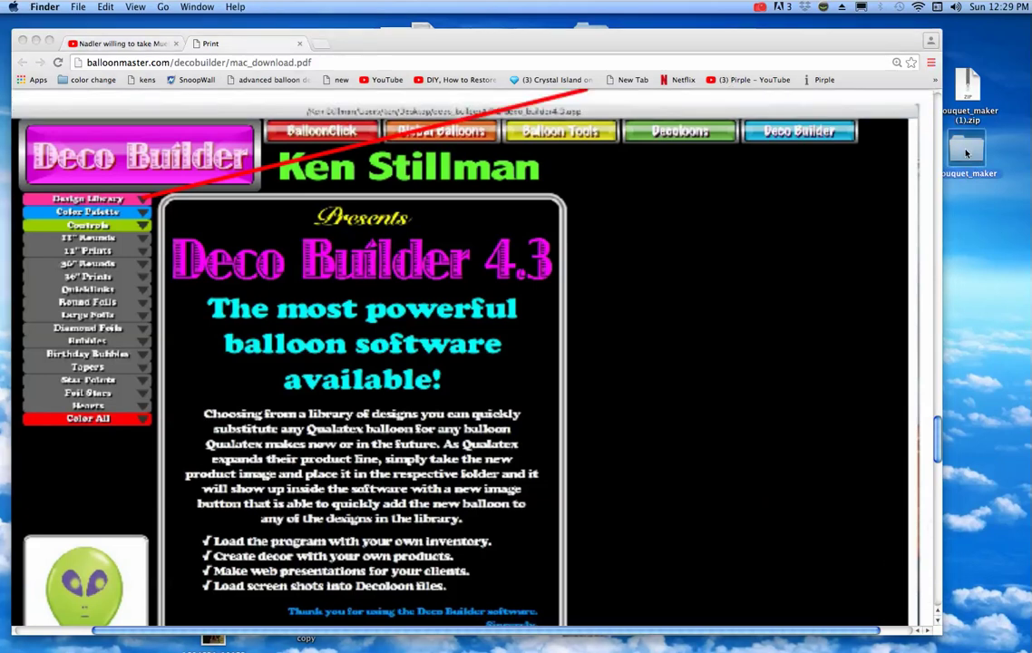
double_click(964, 152)
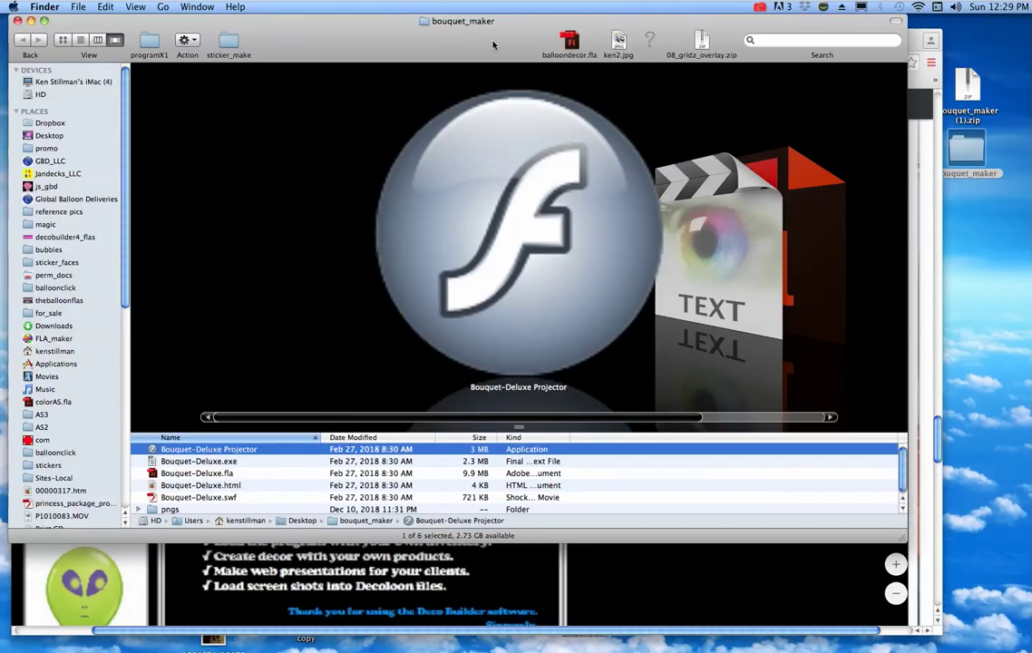
left_click_drag(464, 427, 343, 243)
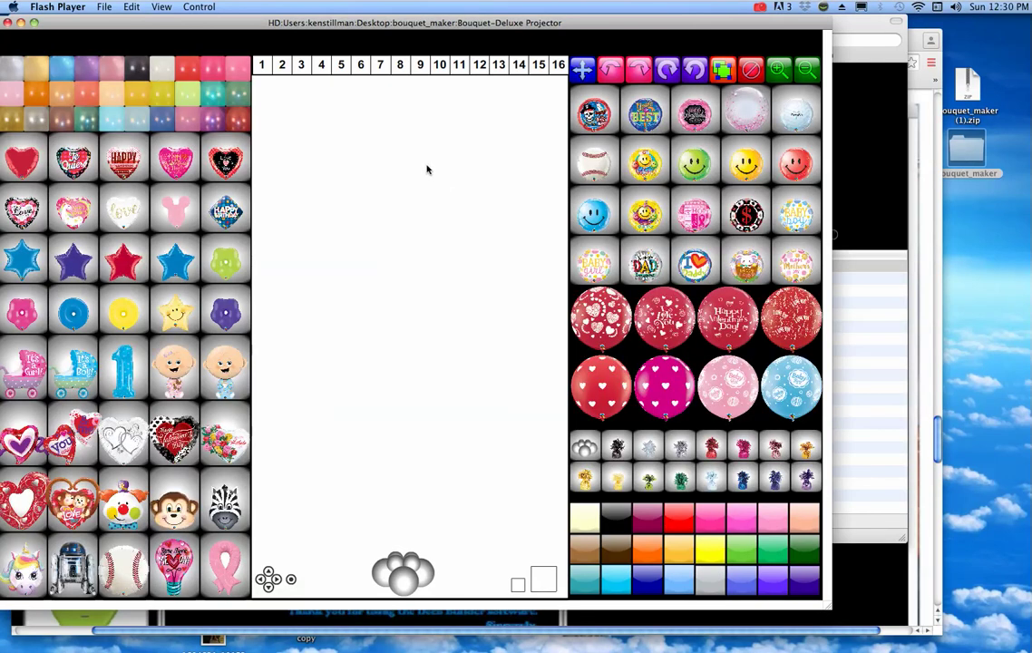
- Shift the projector window right to reveal Finder and load the 11-balloon bouquet template
left_click_drag(226, 20, 232, 23)
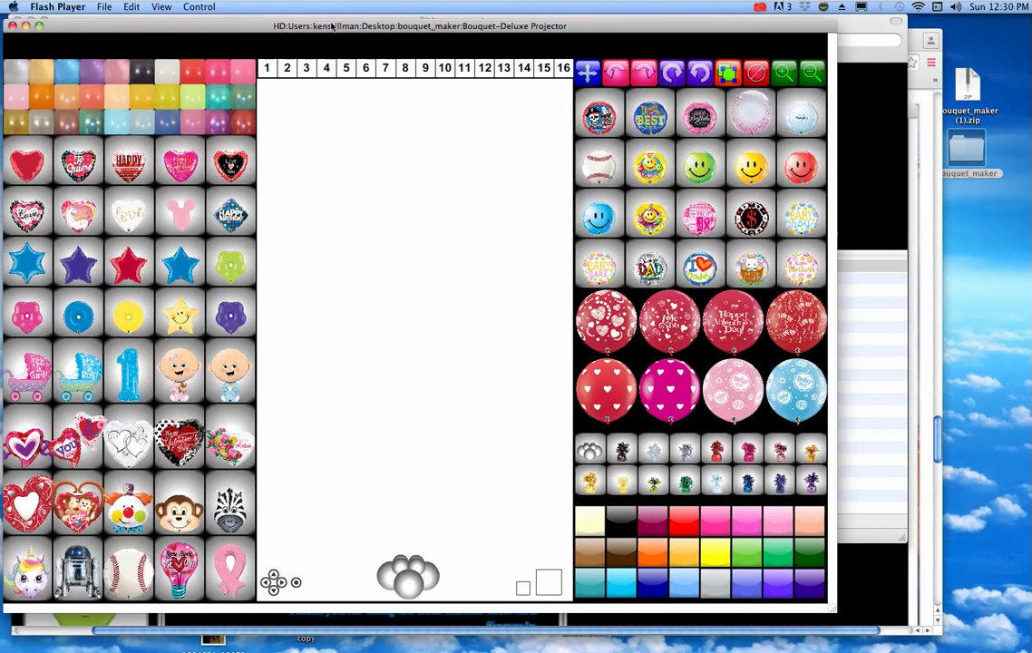
mouse_move(332, 26)
left_mouse_down()
mouse_move(408, 26)
mouse_move(322, 24)
left_mouse_up()
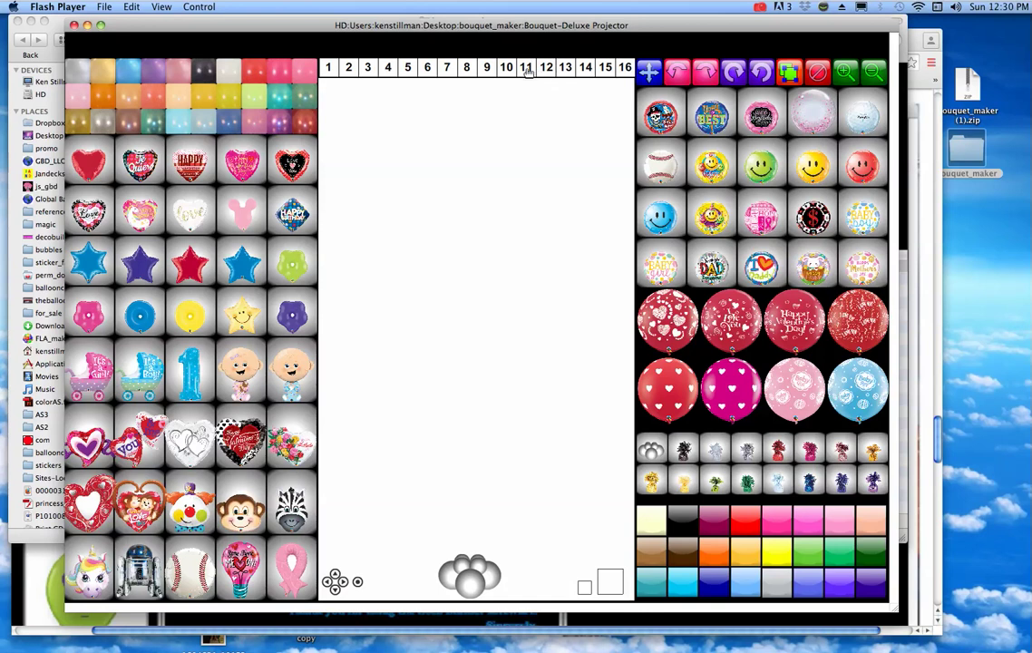
left_click(527, 69)
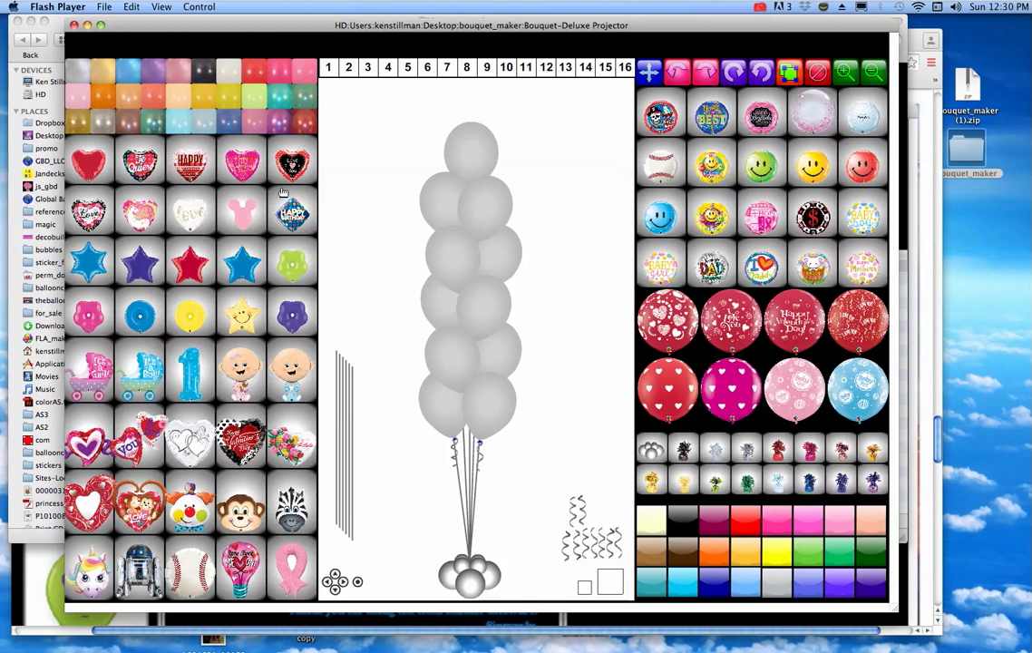
- Colour all eleven grey bouquet balloons red
left_click(258, 75)
left_click(472, 156)
left_click(487, 199)
left_click(447, 201)
left_click(449, 263)
left_click(500, 260)
left_click(445, 313)
left_click(477, 304)
left_click(462, 359)
left_click(503, 356)
left_click(479, 413)
left_click(454, 415)
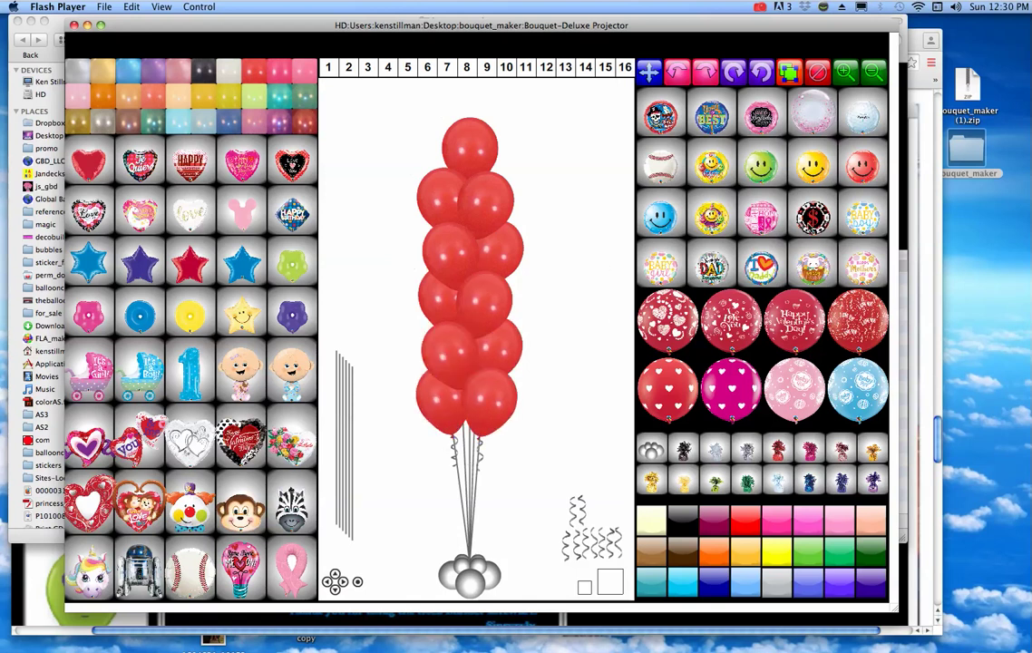
- Replace four balloons down the front with red smiley-face foils
left_click(488, 207)
left_click(456, 254)
left_click(479, 305)
left_click(433, 352)
left_click(486, 401)
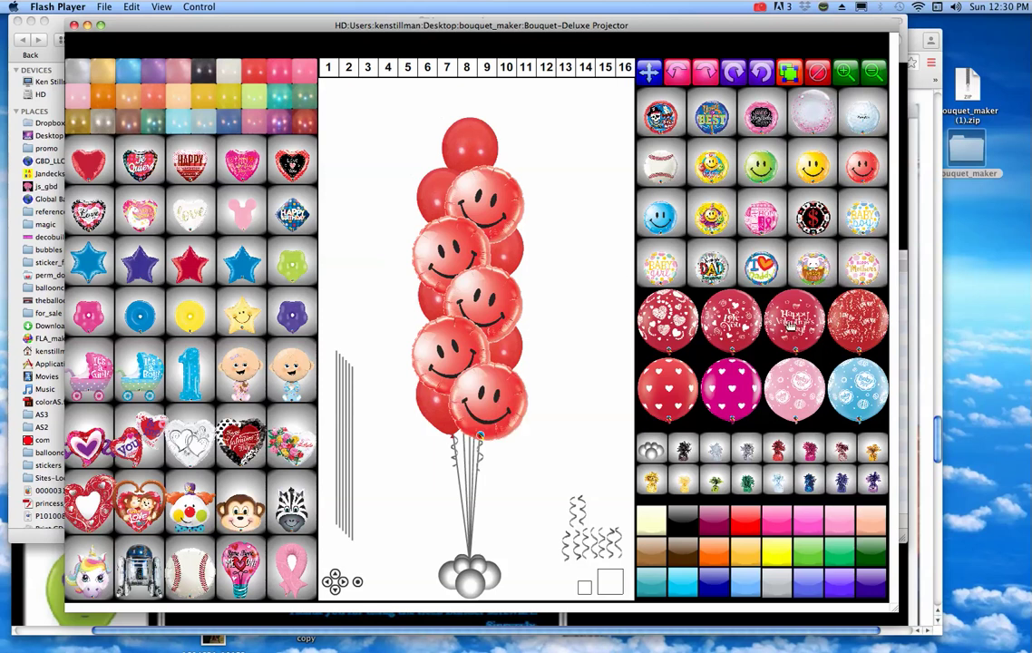
- Place the red white-hearts balloon on top and zoom out to fit the bouquet
left_click_drag(446, 141, 493, 152)
left_click(494, 152)
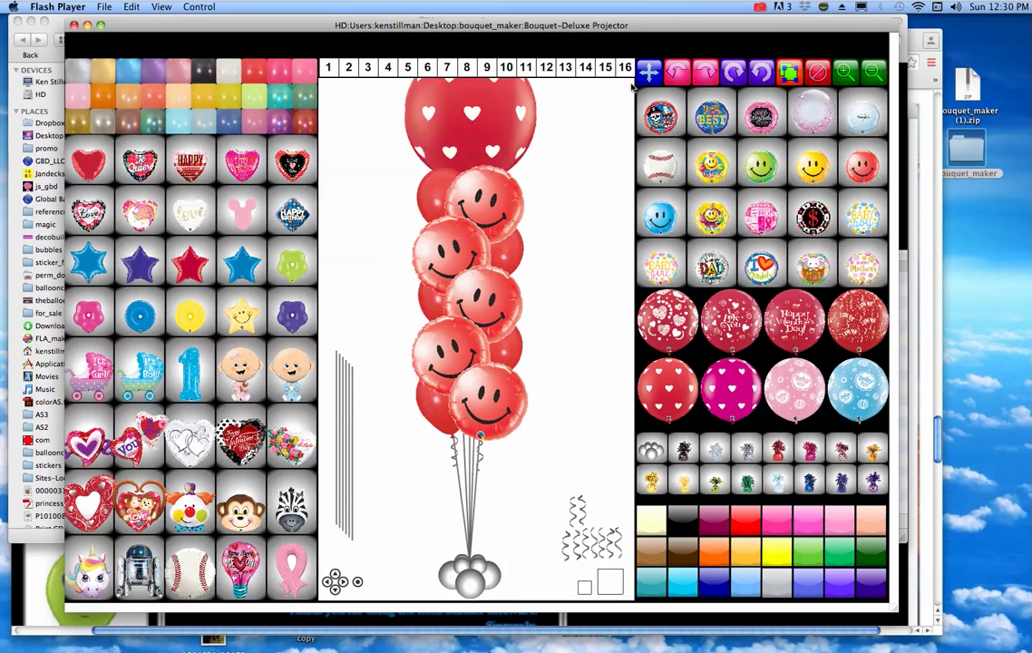
left_click(872, 73)
left_click(874, 76)
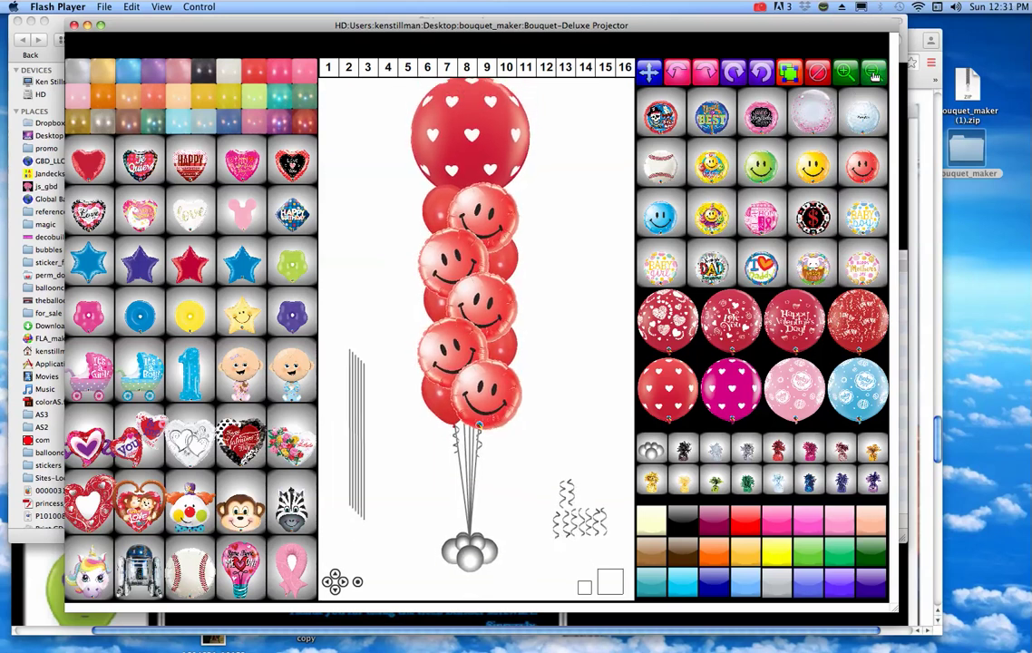
left_click(874, 76)
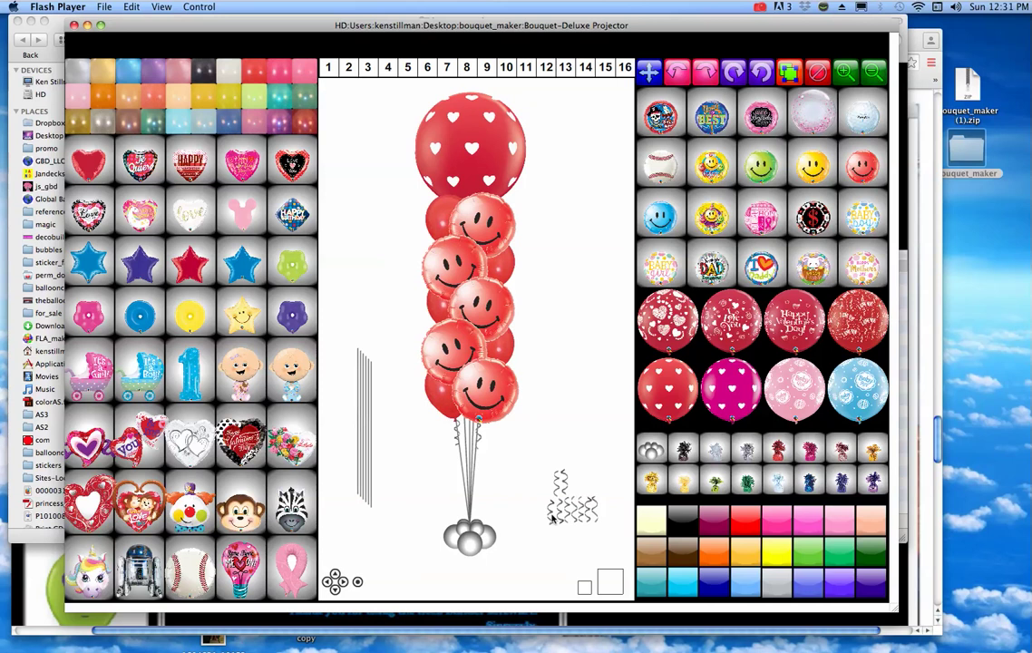
- Turn the six base balloons red and swap the base for a red tassel weight
left_click(253, 72)
left_click(464, 542)
left_click(475, 535)
left_click(485, 539)
left_click(471, 544)
left_click(468, 531)
left_click(465, 530)
left_click(778, 450)
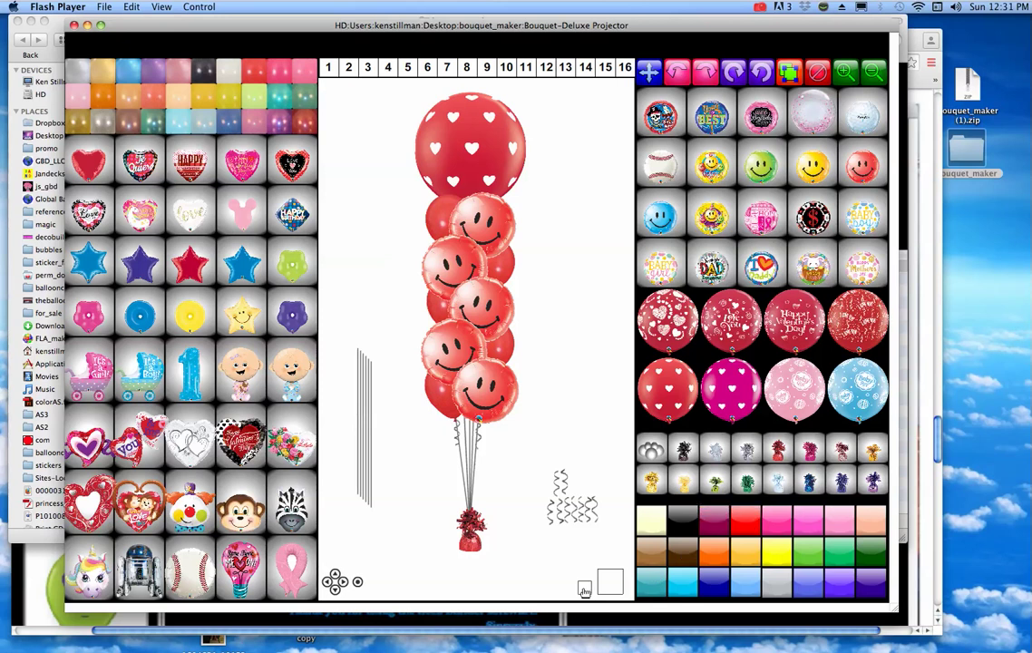
- Make the ribbons red and hide the spare straight and curly ribbon samples
left_click(584, 588)
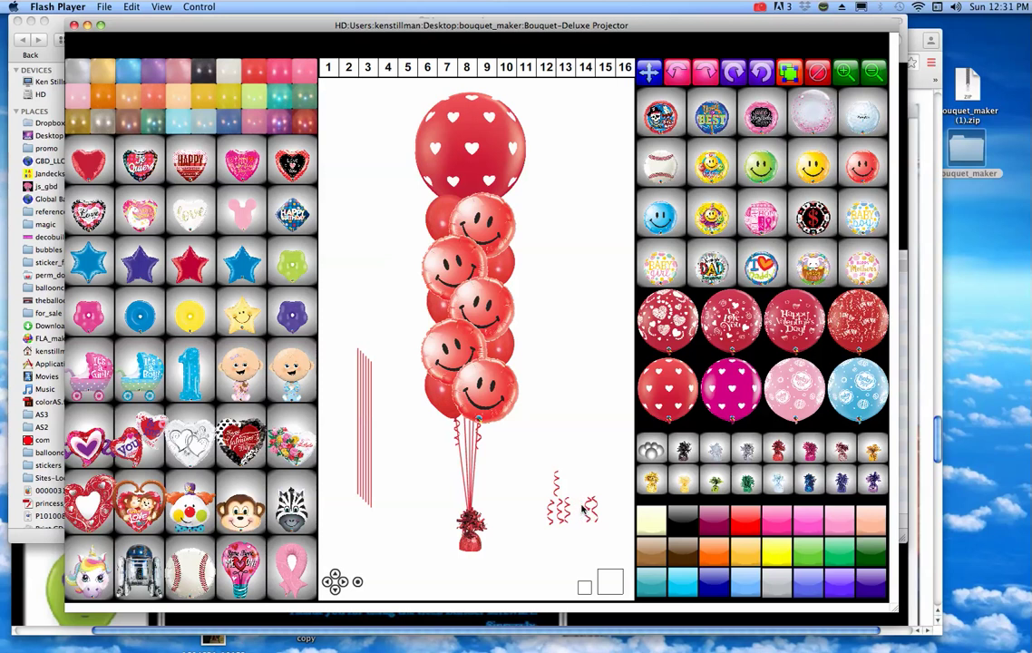
left_click(359, 582)
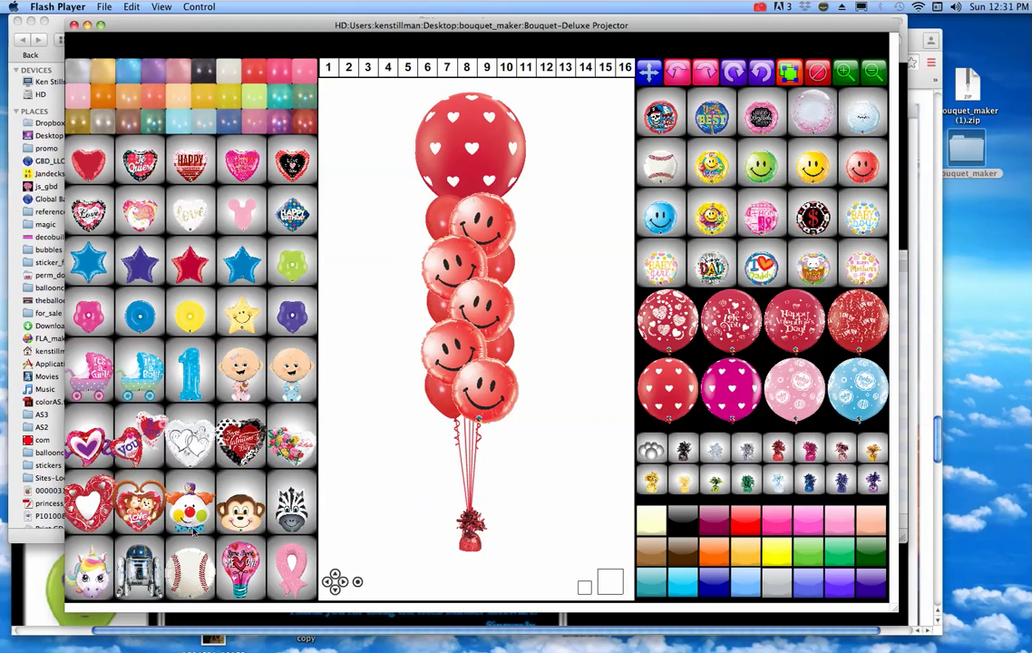
- Swap the topper for the large red open-heart foil and move the bouquet lower
left_click(95, 457)
left_click(433, 159)
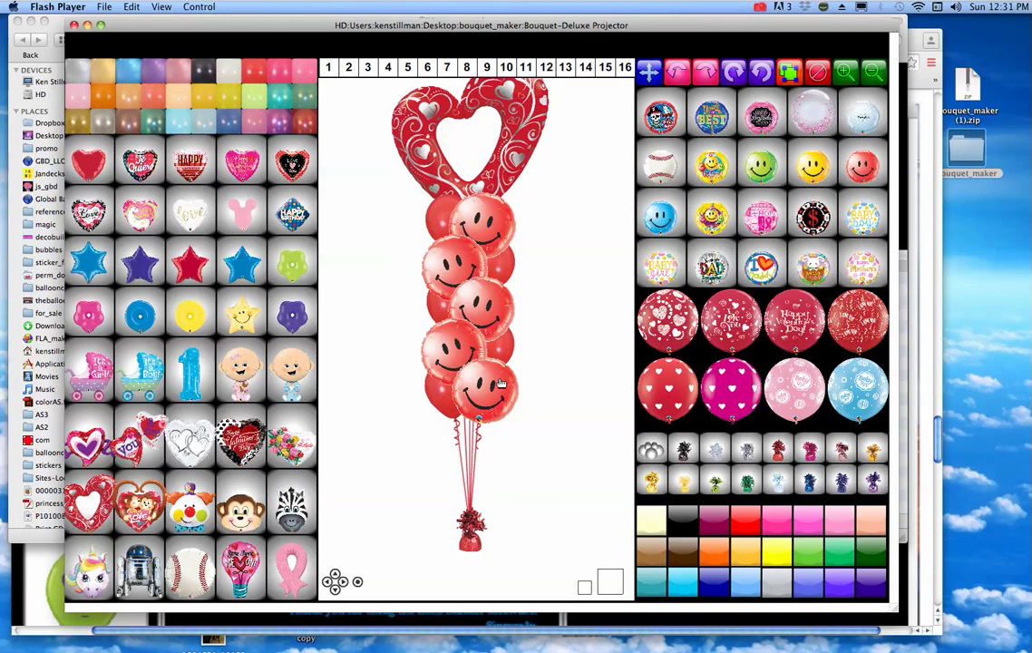
left_click(873, 73)
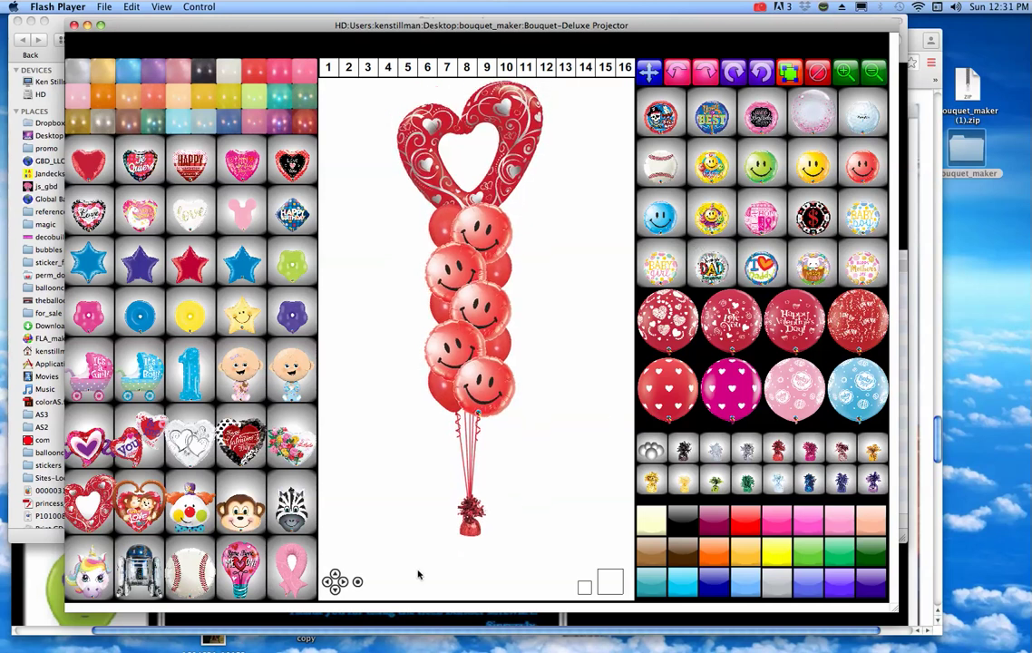
left_click(335, 589)
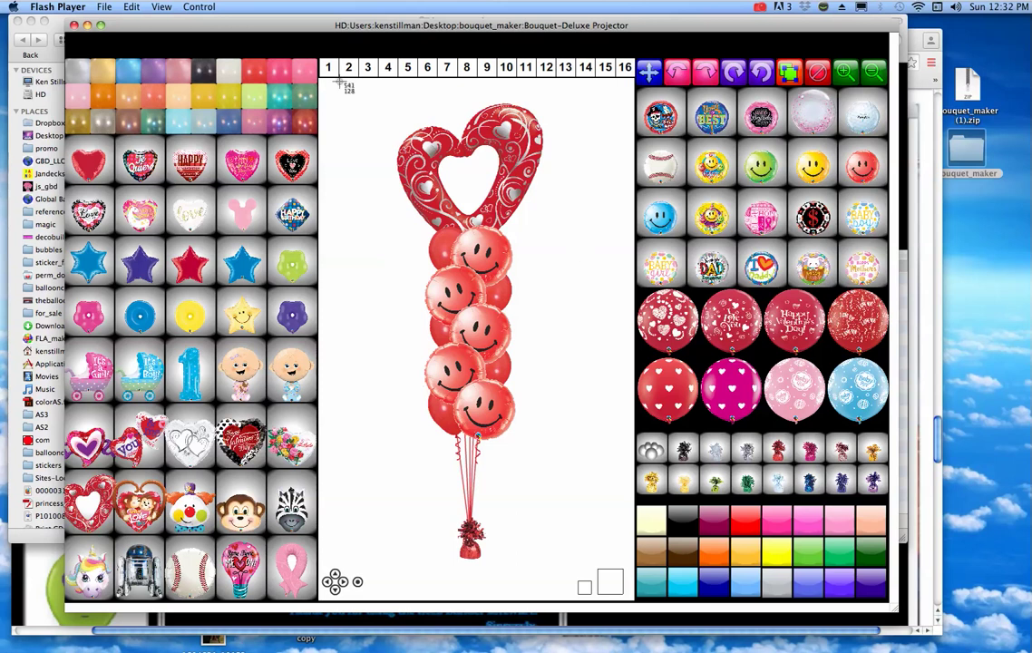
- Screenshot the bouquet area, open it in Preview, and move Preview to the right
left_click_drag(366, 87, 584, 590)
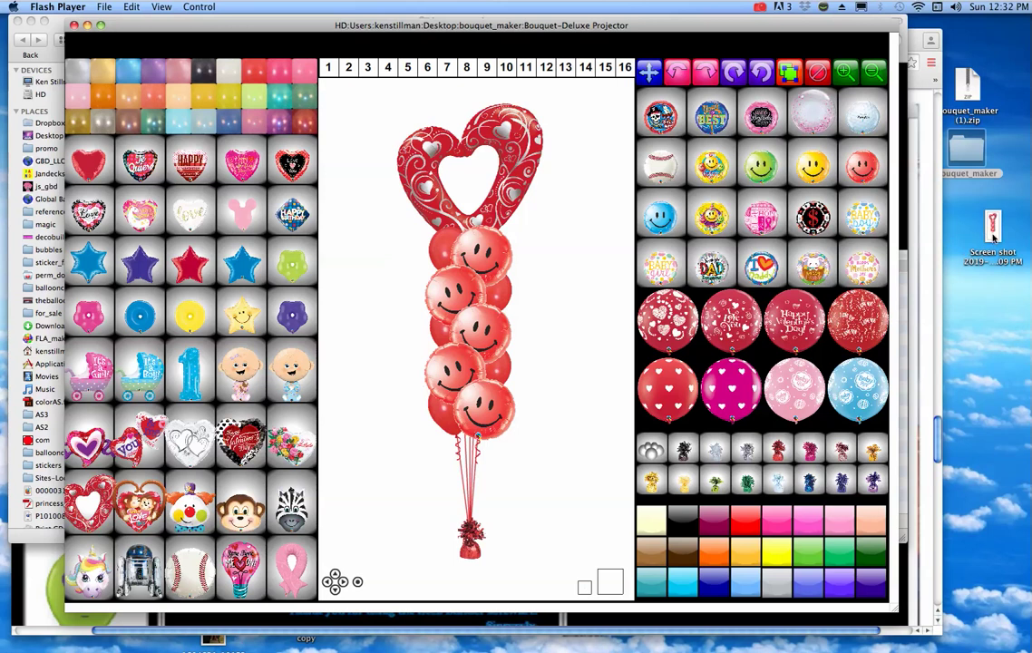
double_click(993, 237)
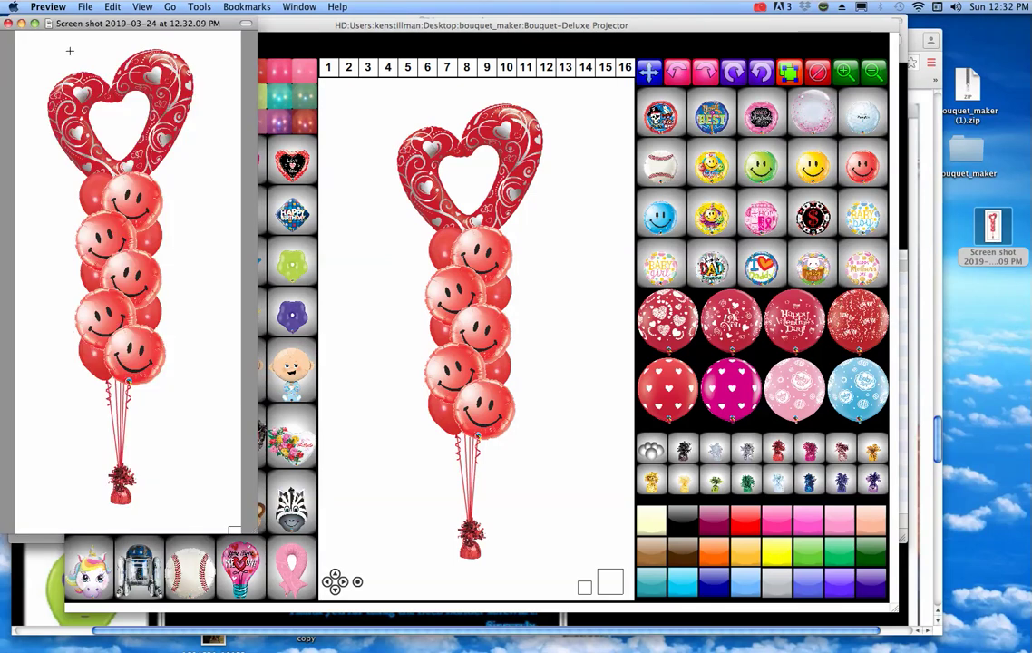
left_click_drag(78, 31, 755, 130)
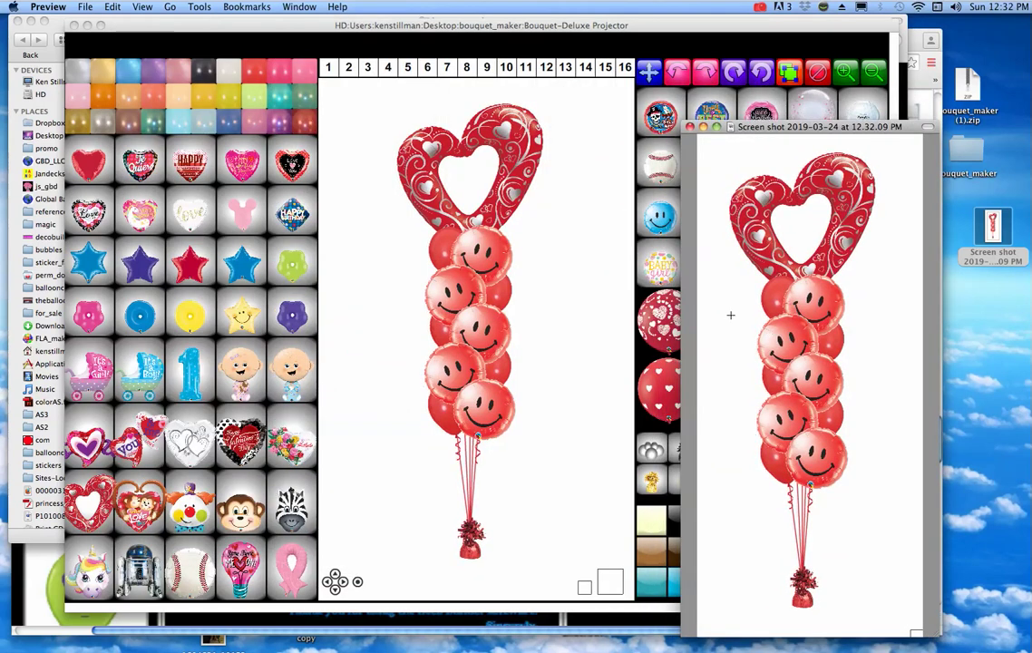